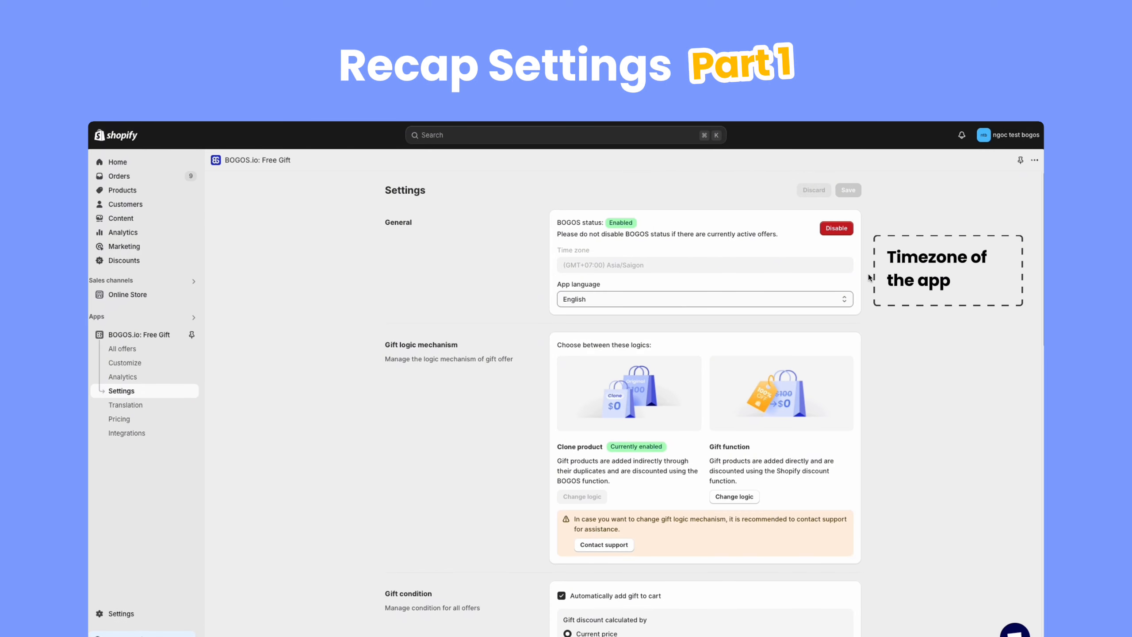
click(846, 299)
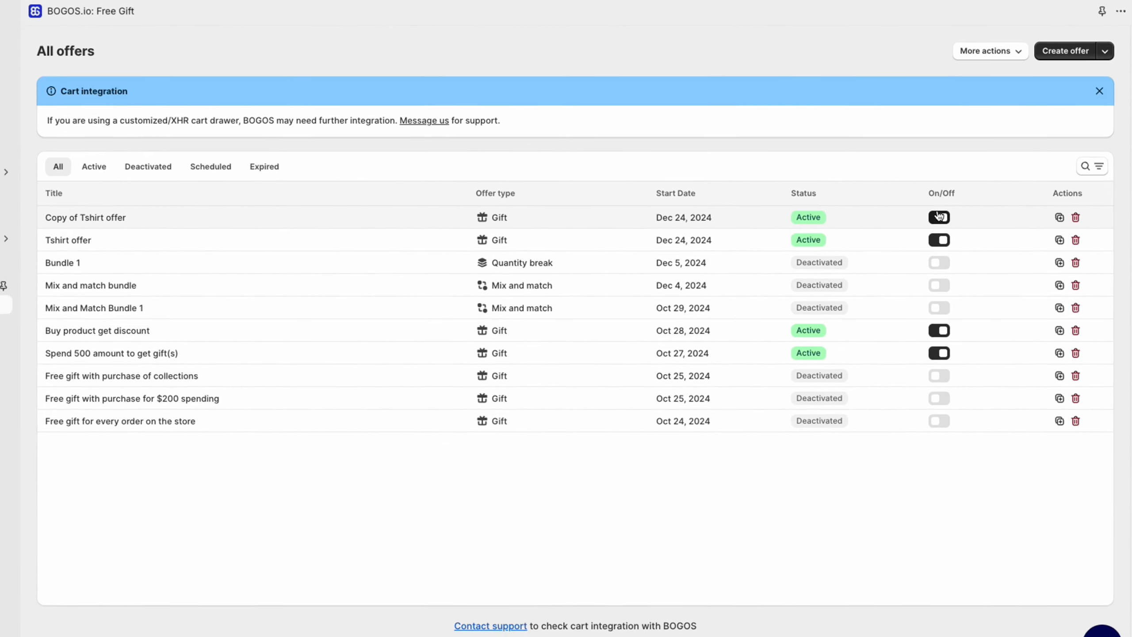
Step: Toggle the offers Copy of Tshirt offer and Tshirt offer off and back on
click(940, 218)
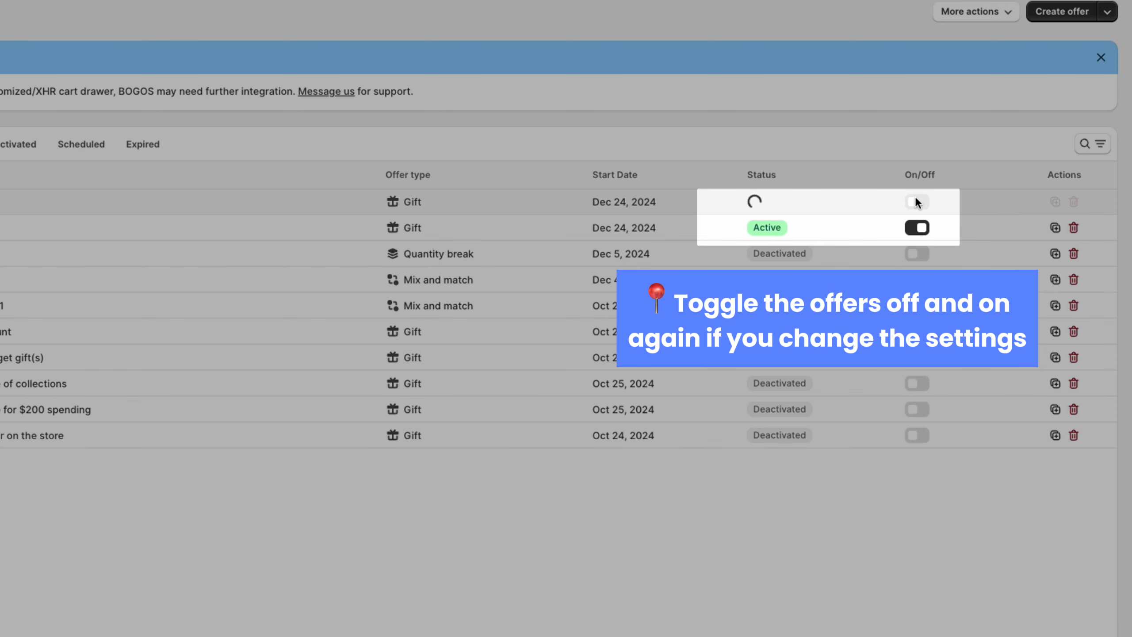
click(917, 227)
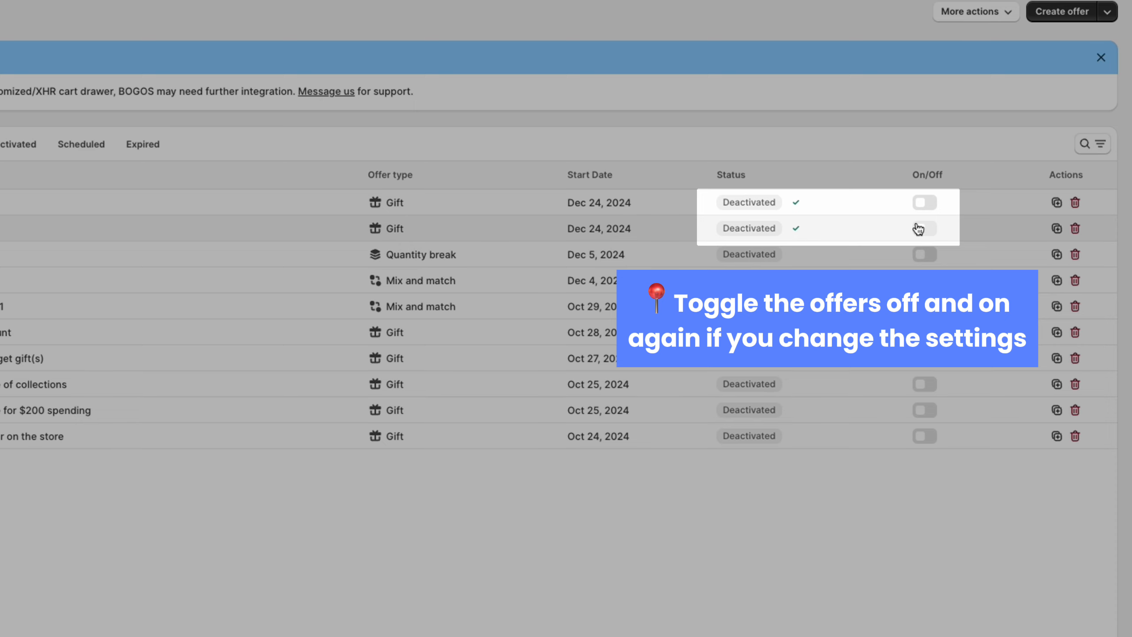
click(923, 202)
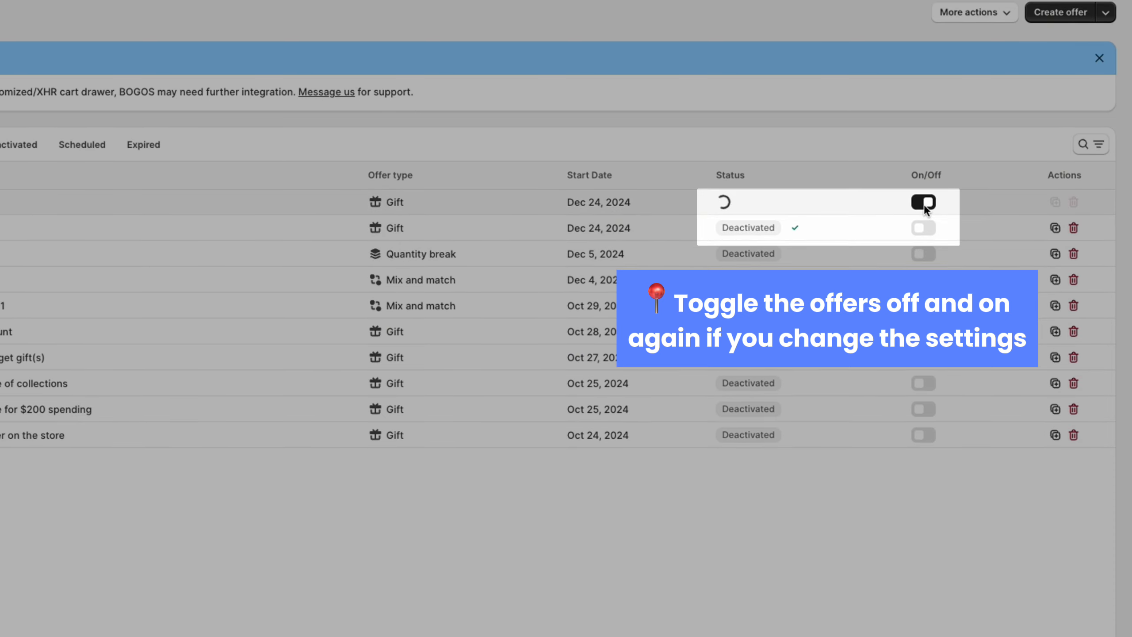
click(924, 228)
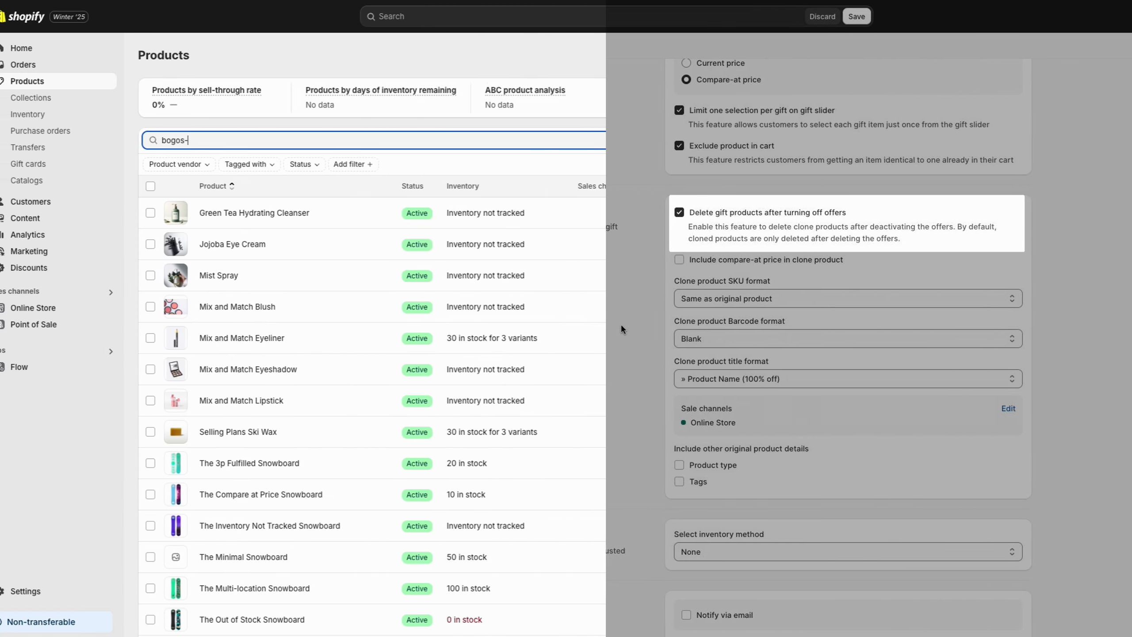
text(gift)
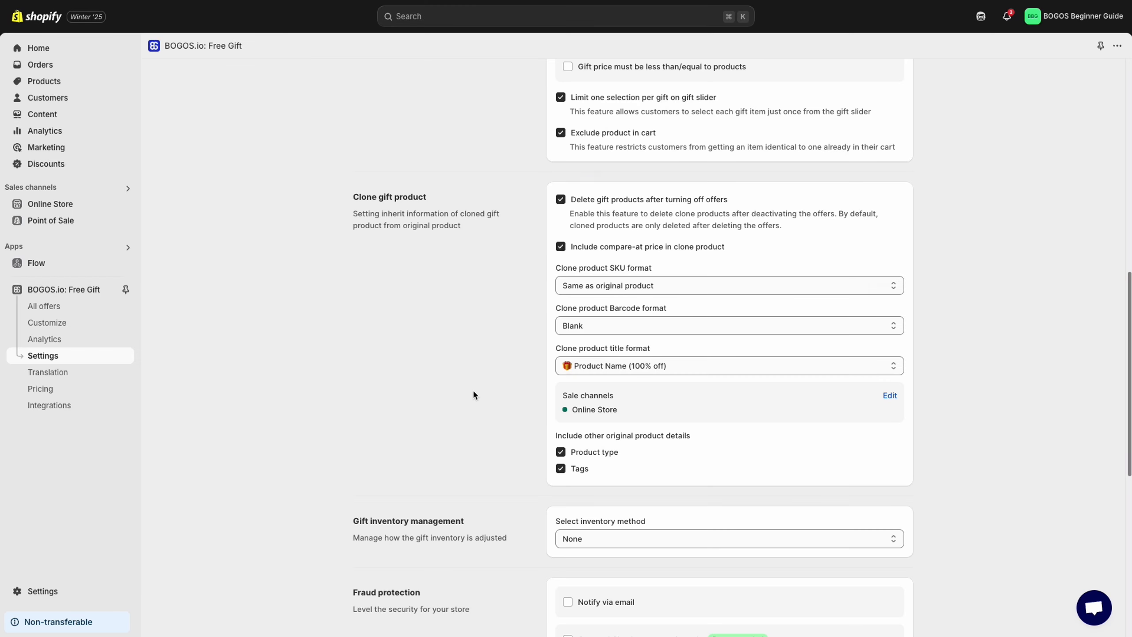
scroll(473, 394, up, 5)
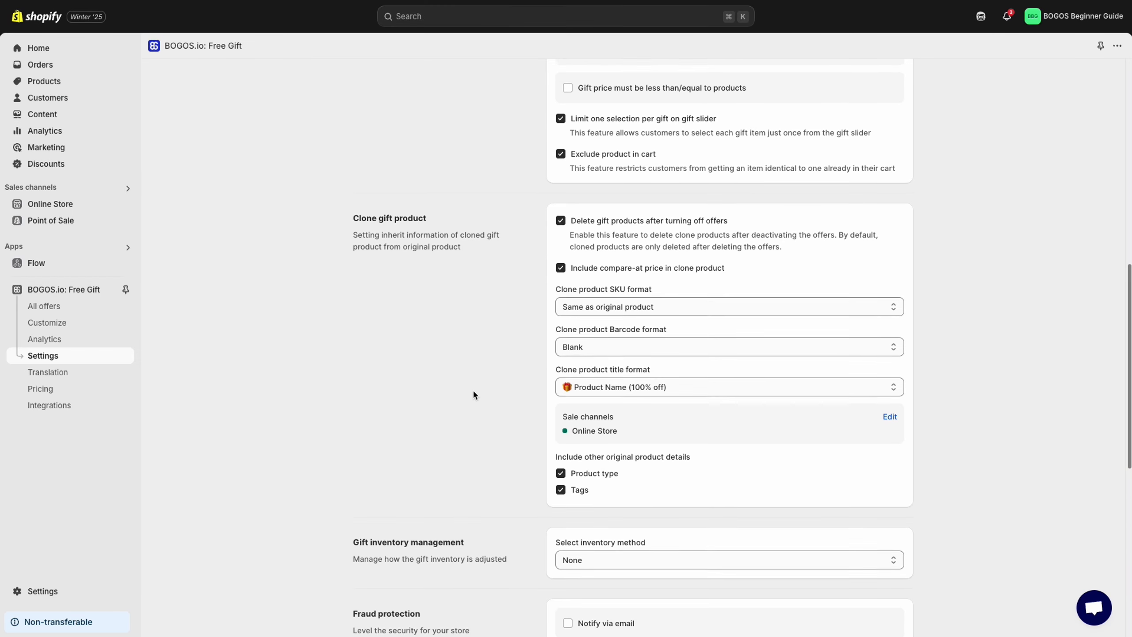
scroll(473, 394, up, 5)
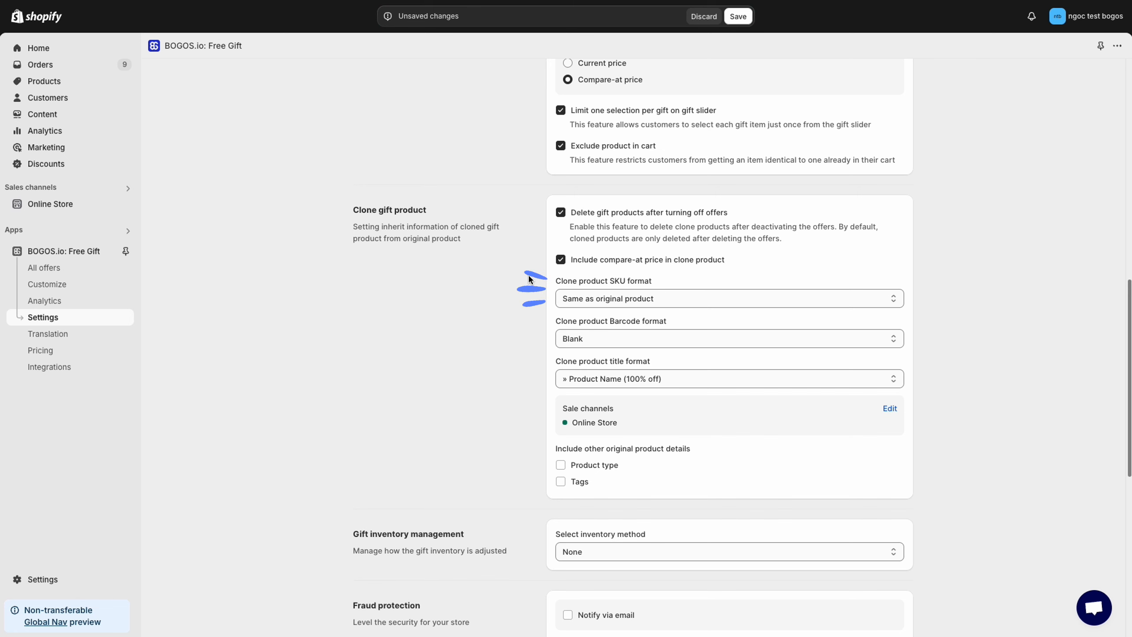
Step: Set the clone product SKU format to Blank
click(680, 301)
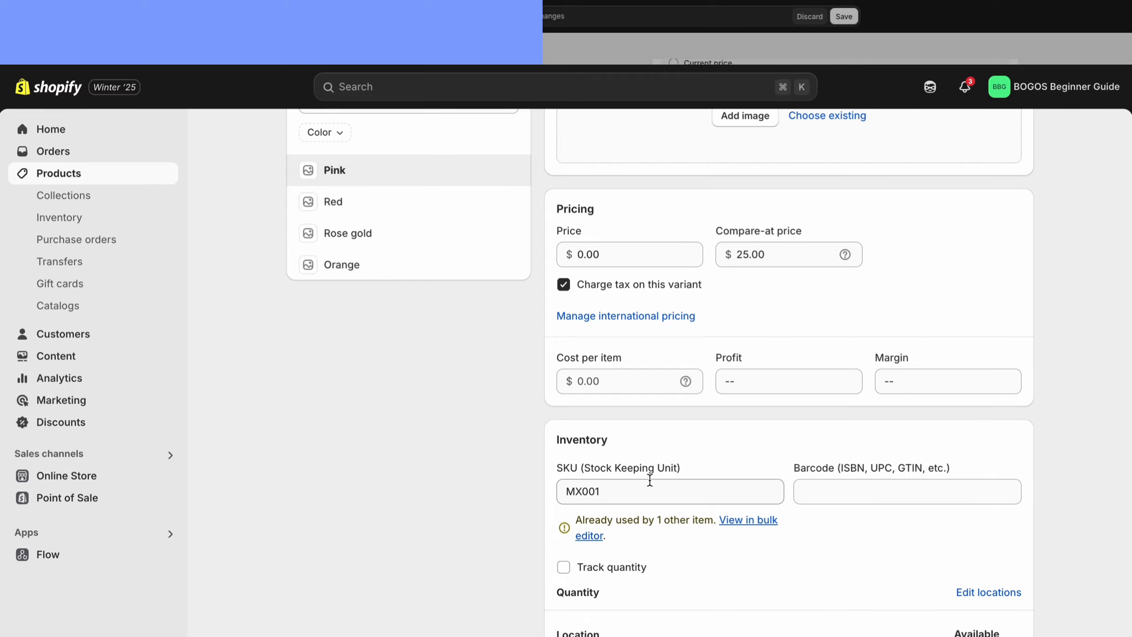
Step: Check the SKU of the cloned gift product's Pink and Red variants in the Shopify product admin
double_click(650, 421)
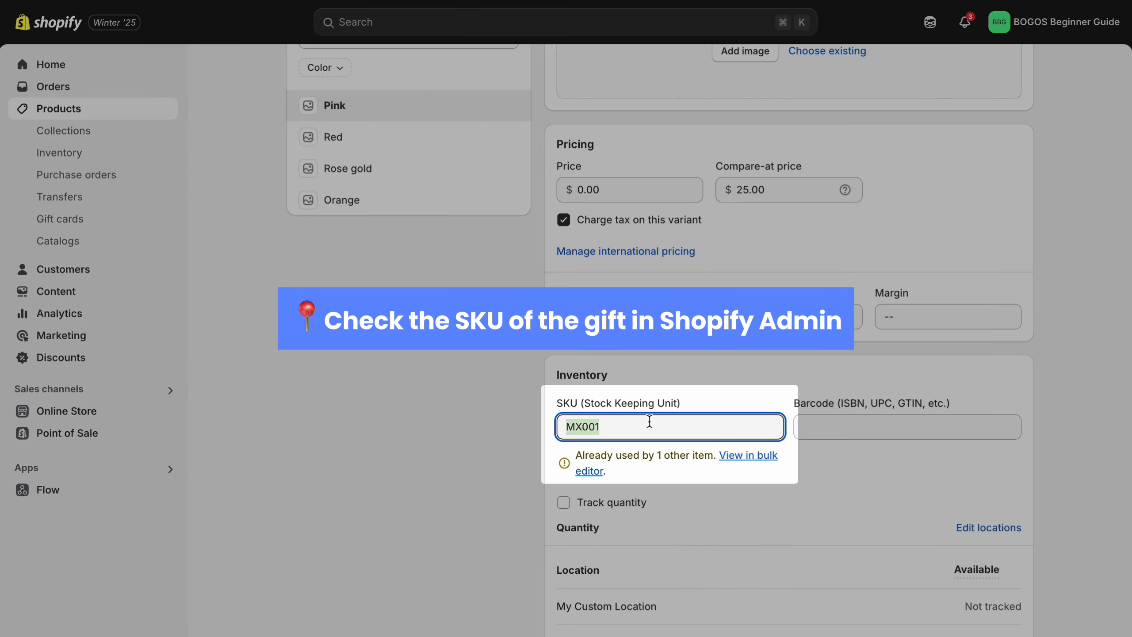
click(649, 420)
click(488, 467)
scroll(488, 468, up, 2)
click(391, 246)
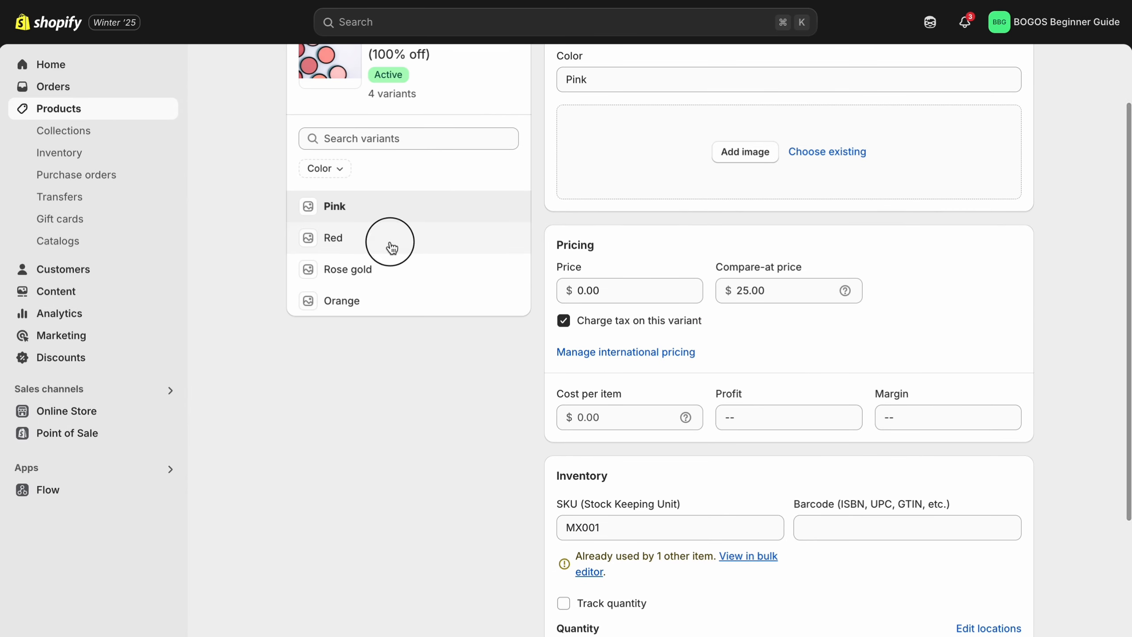
scroll(626, 288, down, 5)
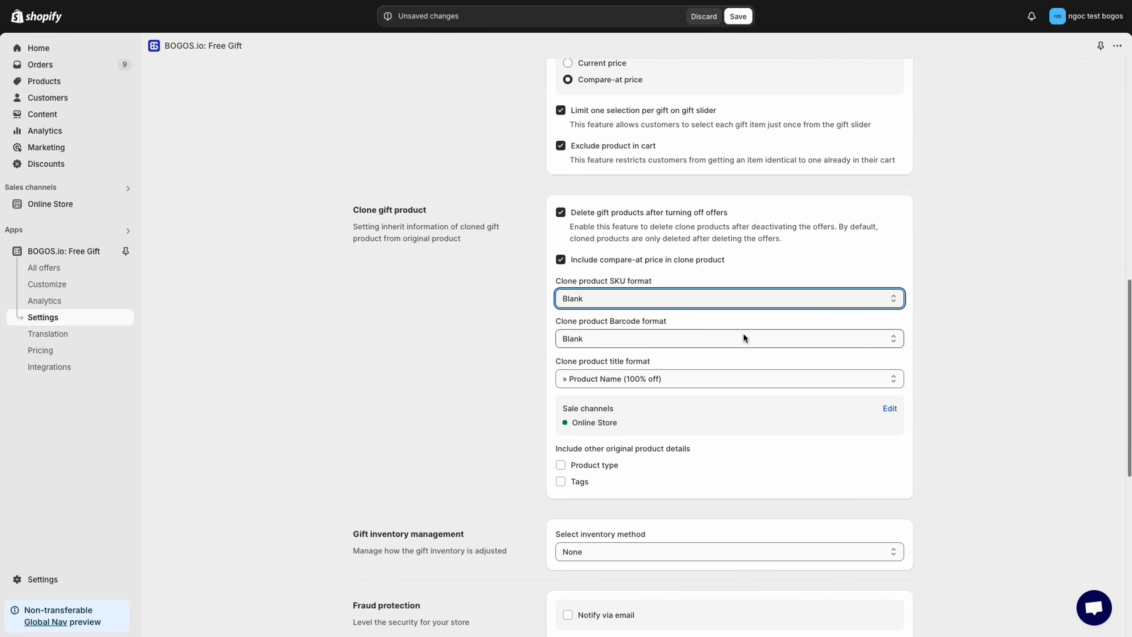
Step: Set the clone product barcode format to Same as original product and the title format to 🎁 Product Name (100% off)
click(743, 335)
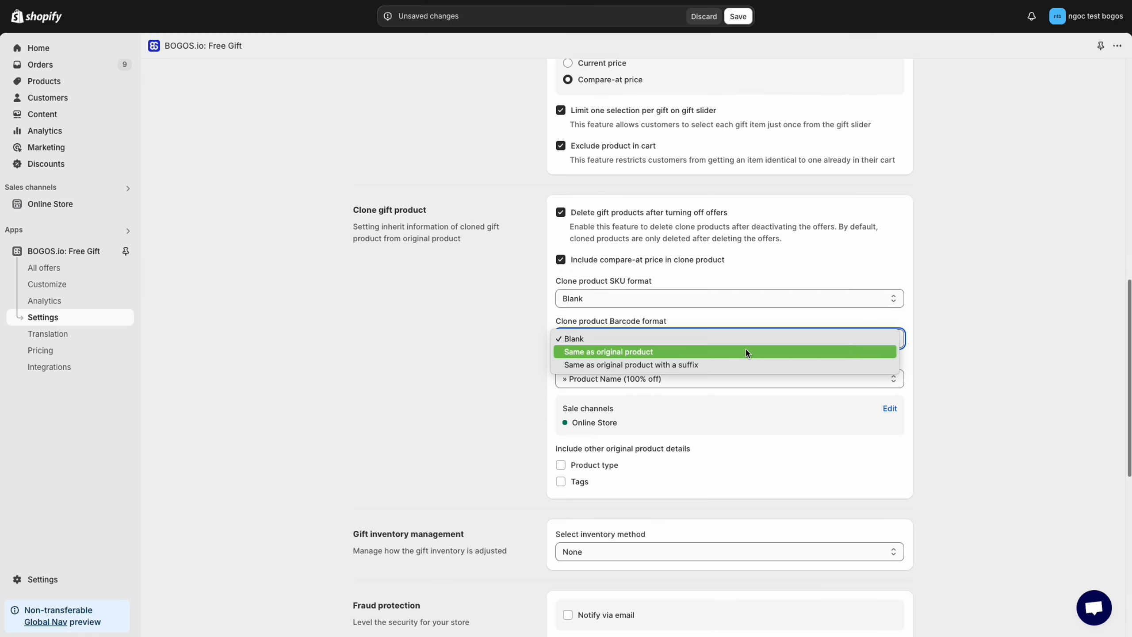
click(747, 352)
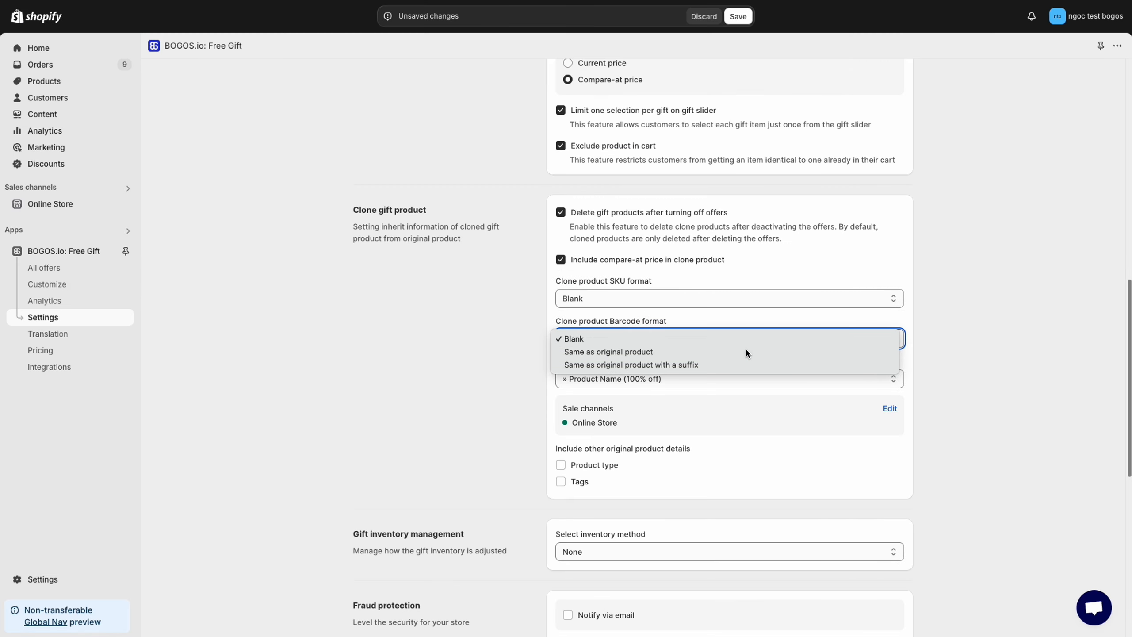
scroll(745, 348, down, 1)
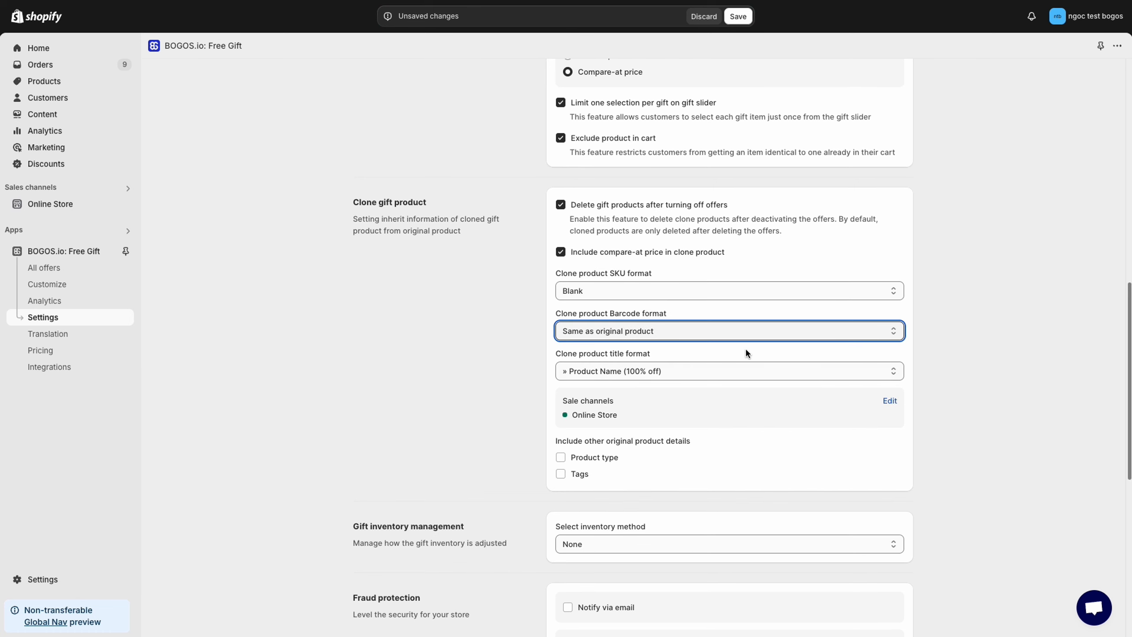
click(727, 376)
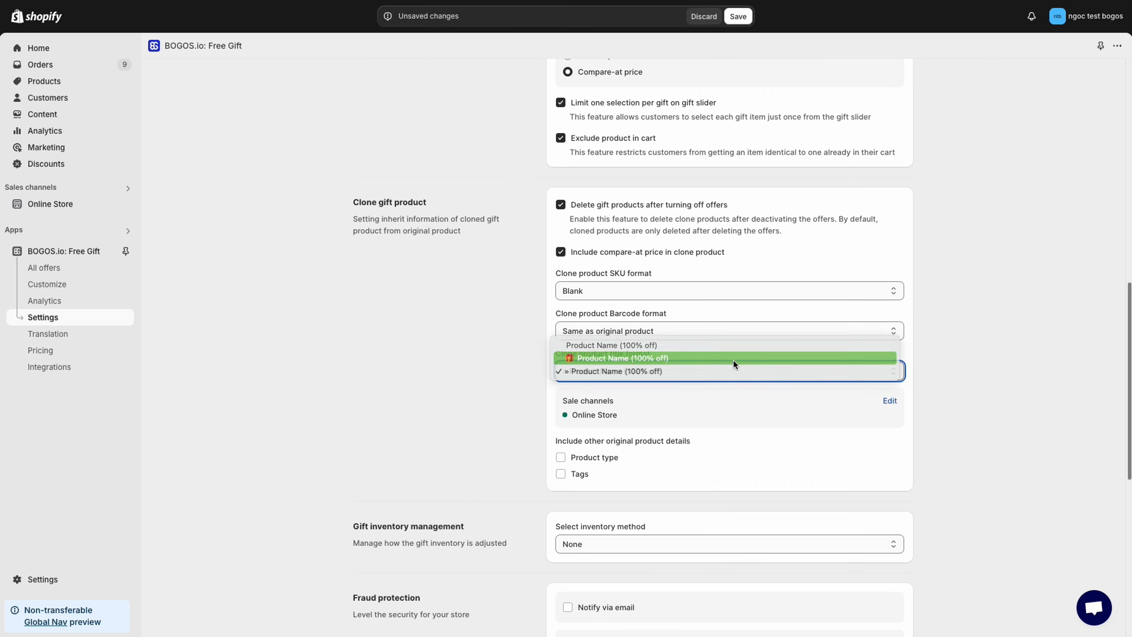
click(733, 359)
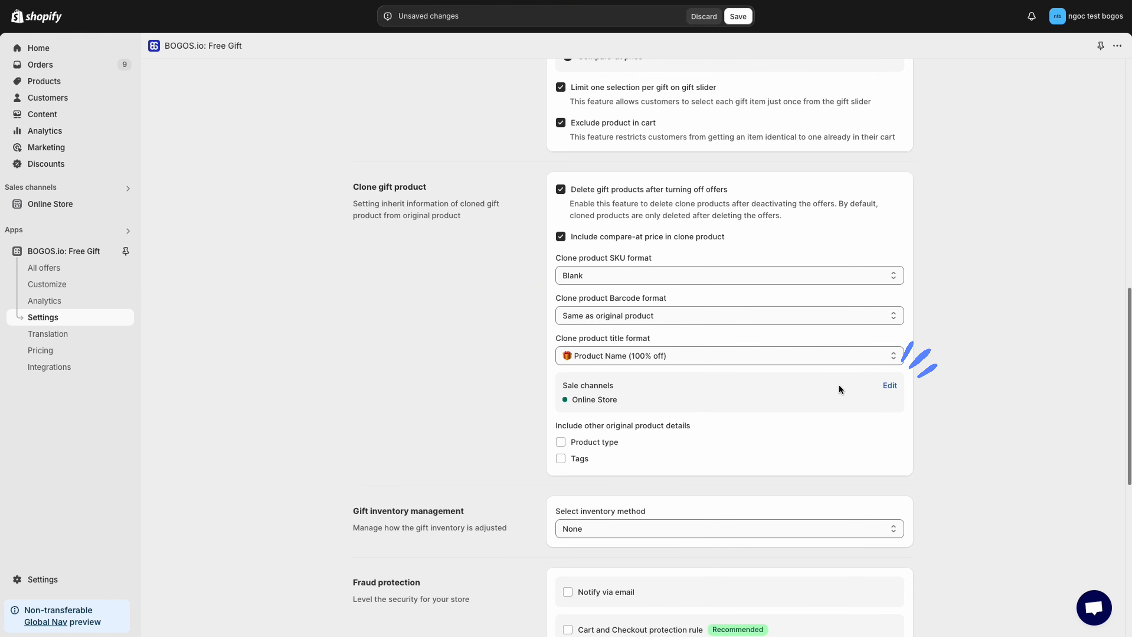
Step: Open the clone products' sale channels for editing, and include the original Product type and Tags in the clones
click(889, 385)
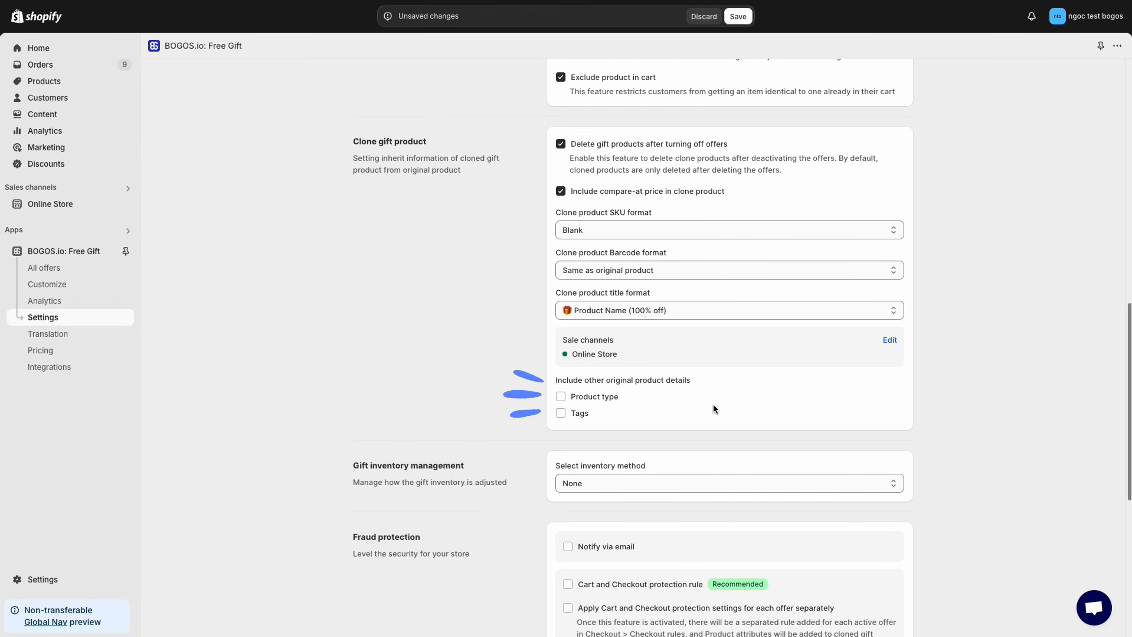
click(607, 403)
click(582, 415)
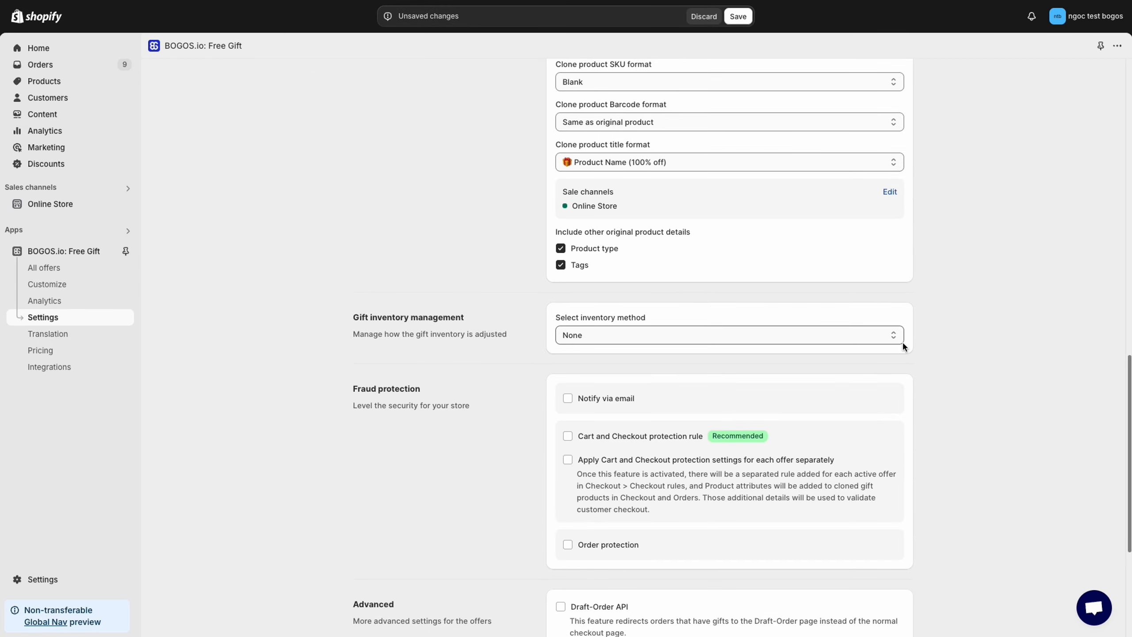
Step: Set the gift inventory method to Sync clone products' quantity with originals automatically
click(902, 342)
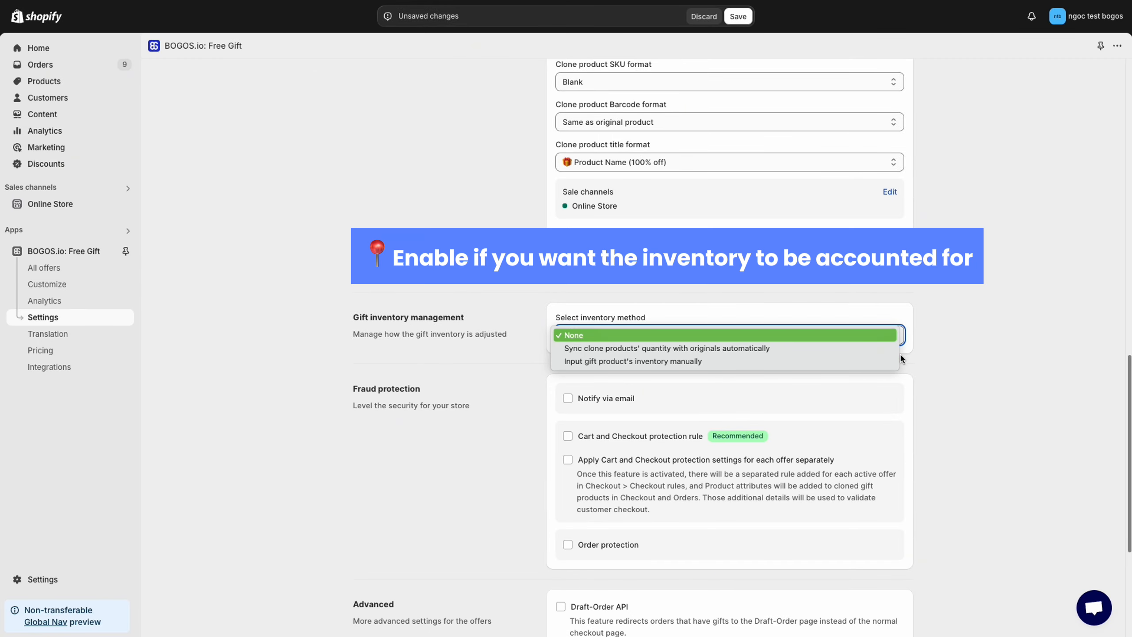
click(881, 349)
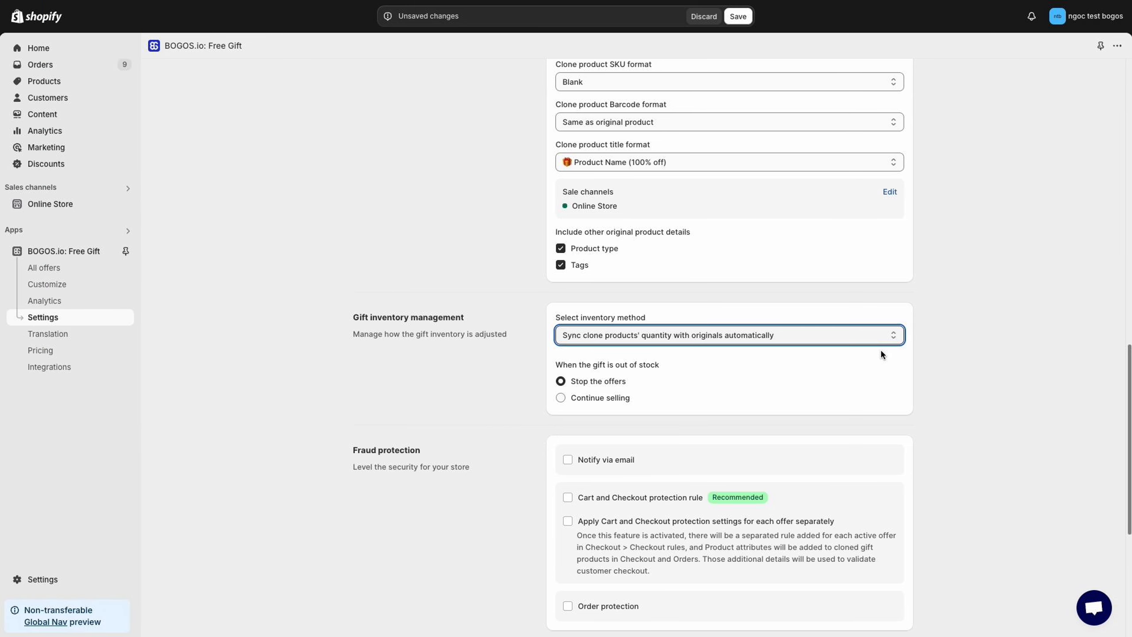
click(985, 393)
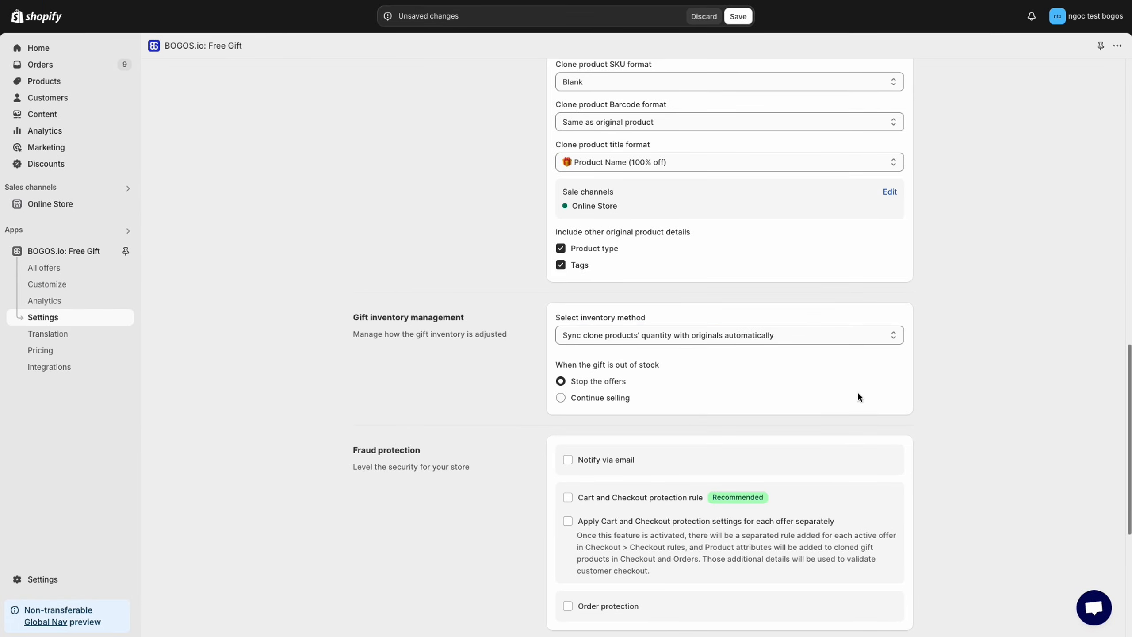
Step: Set the gift inventory method to Input gift product's inventory manually
click(853, 338)
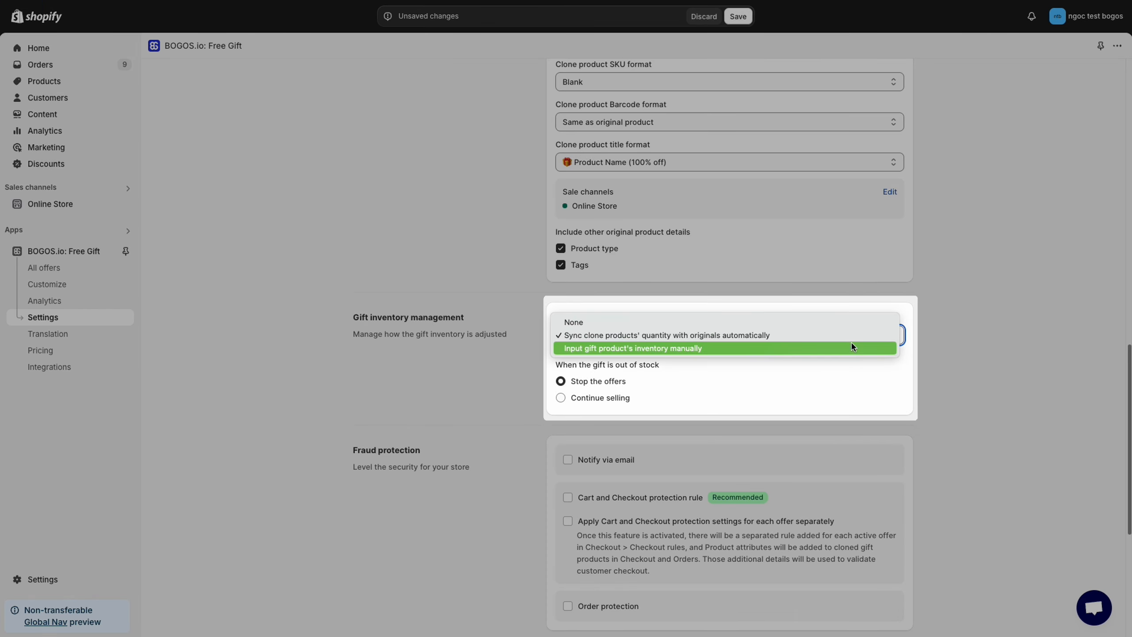
click(851, 349)
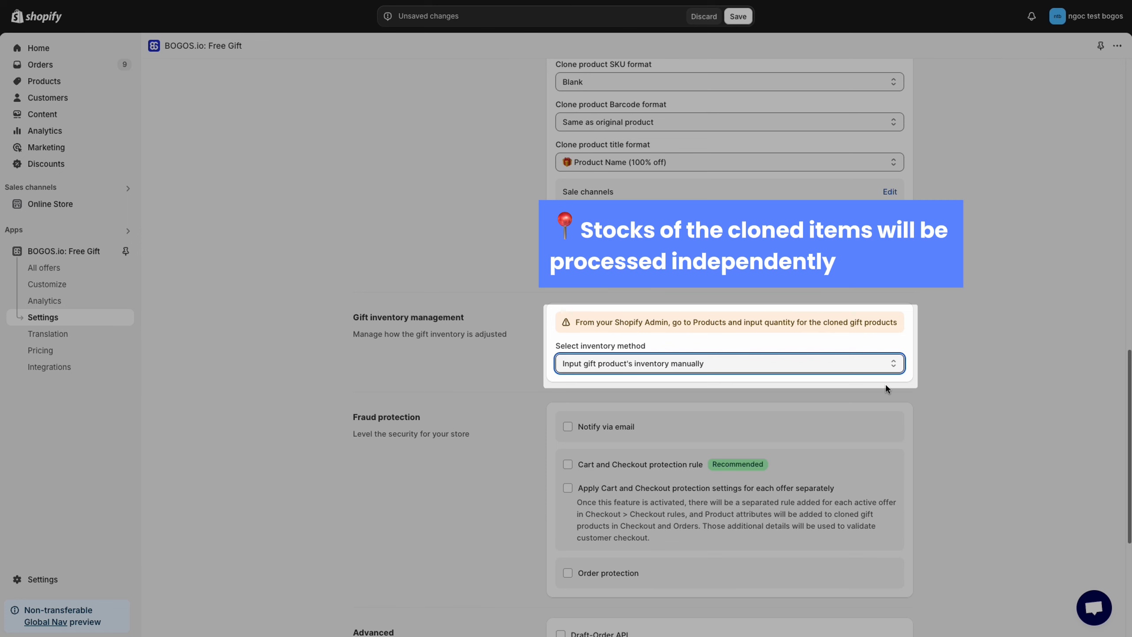
click(887, 385)
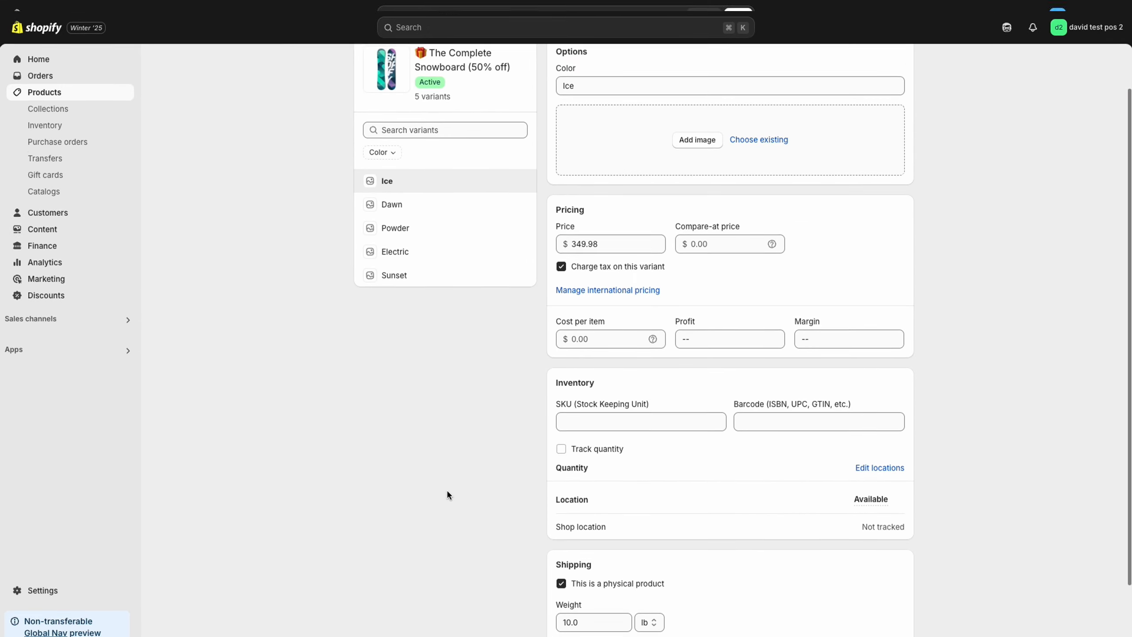
Step: Enable quantity tracking for the gift product's Ice variant and set its available quantity at Shop location to 50
scroll(447, 484, down, 2)
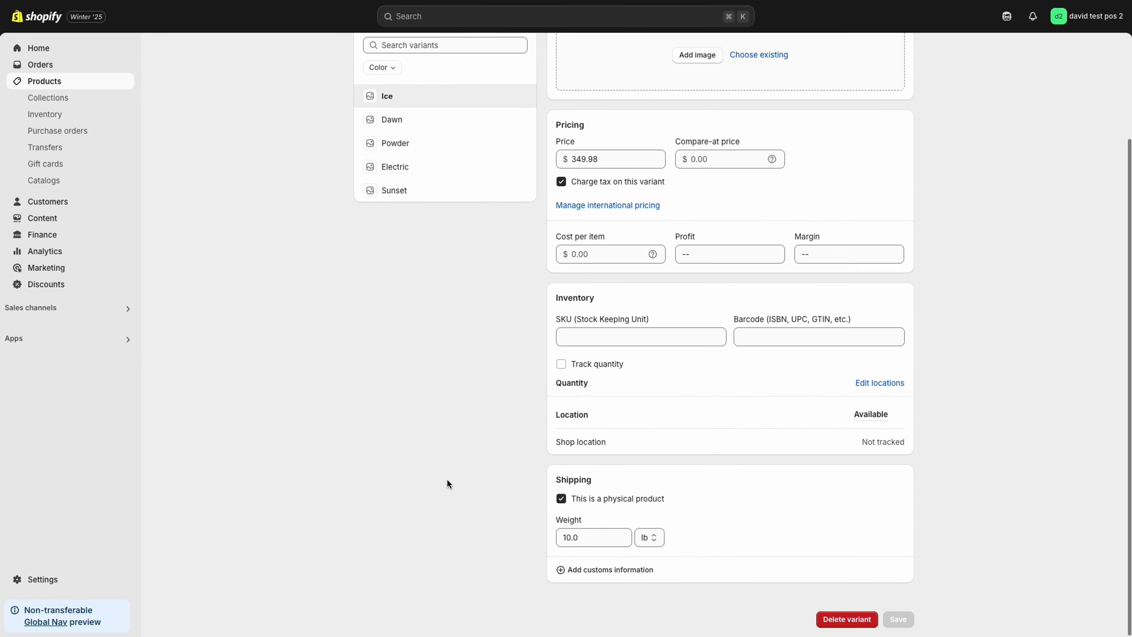
click(607, 366)
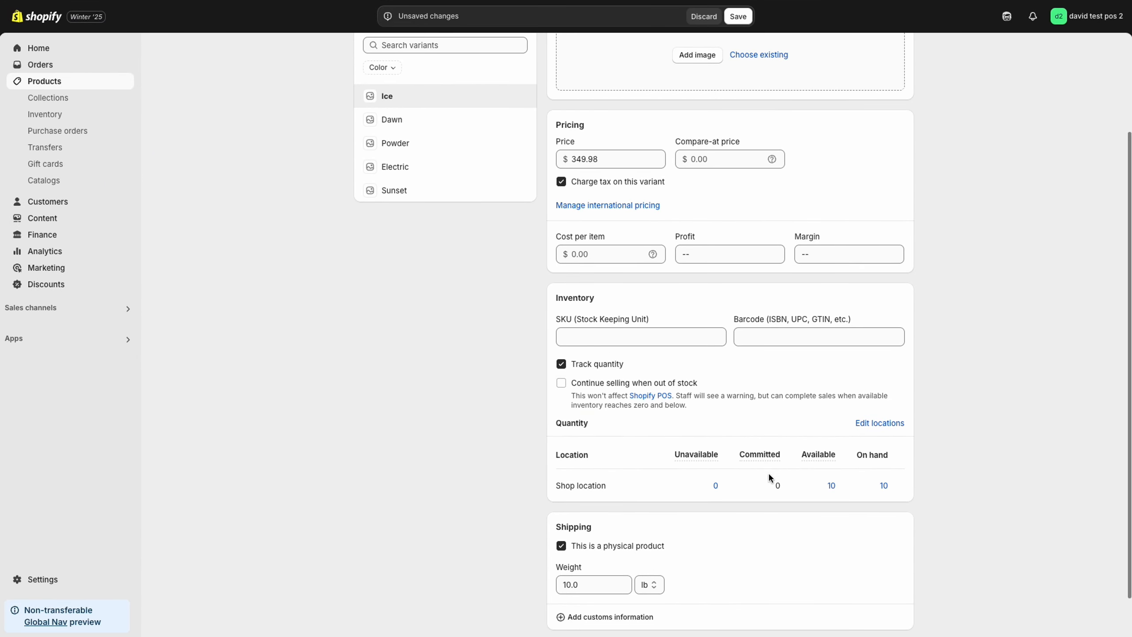
click(831, 486)
key(Tab)
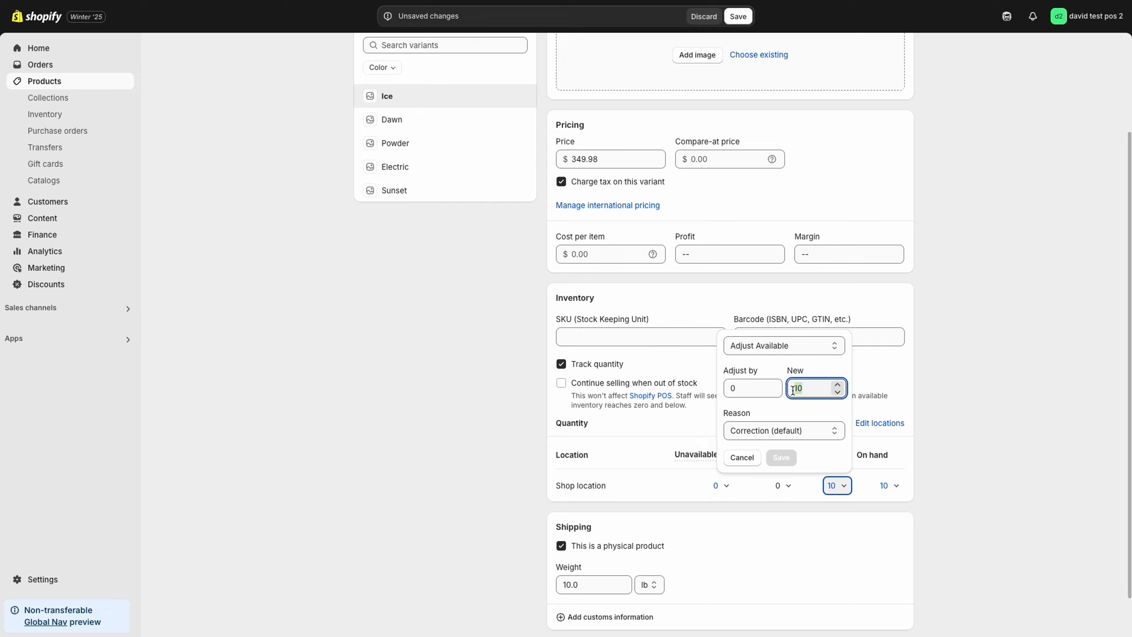
text(50)
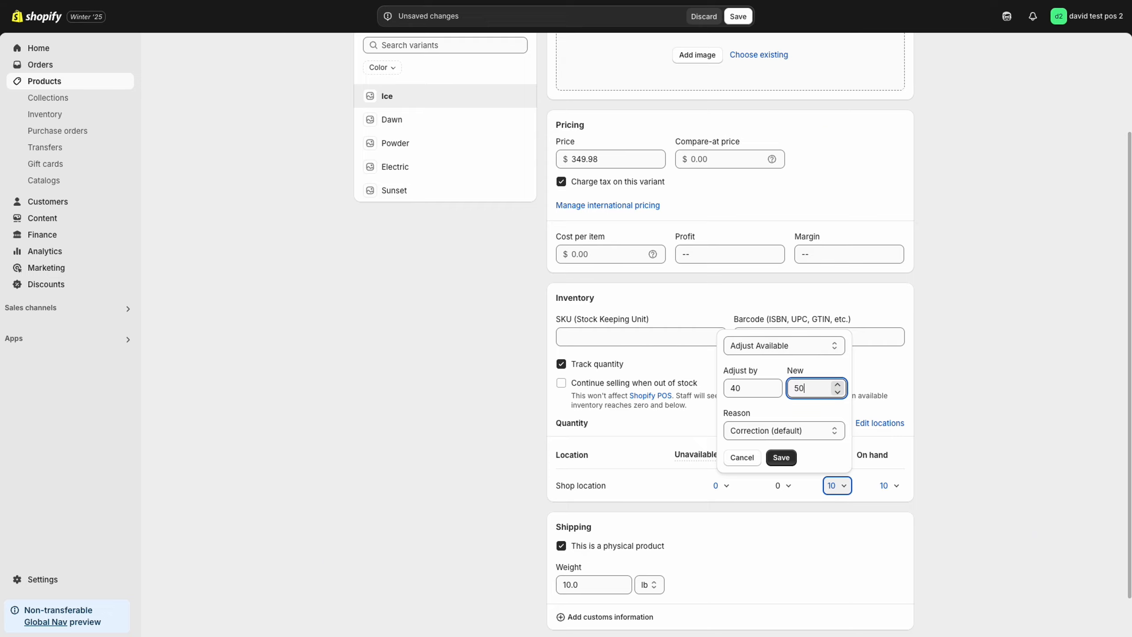
click(781, 457)
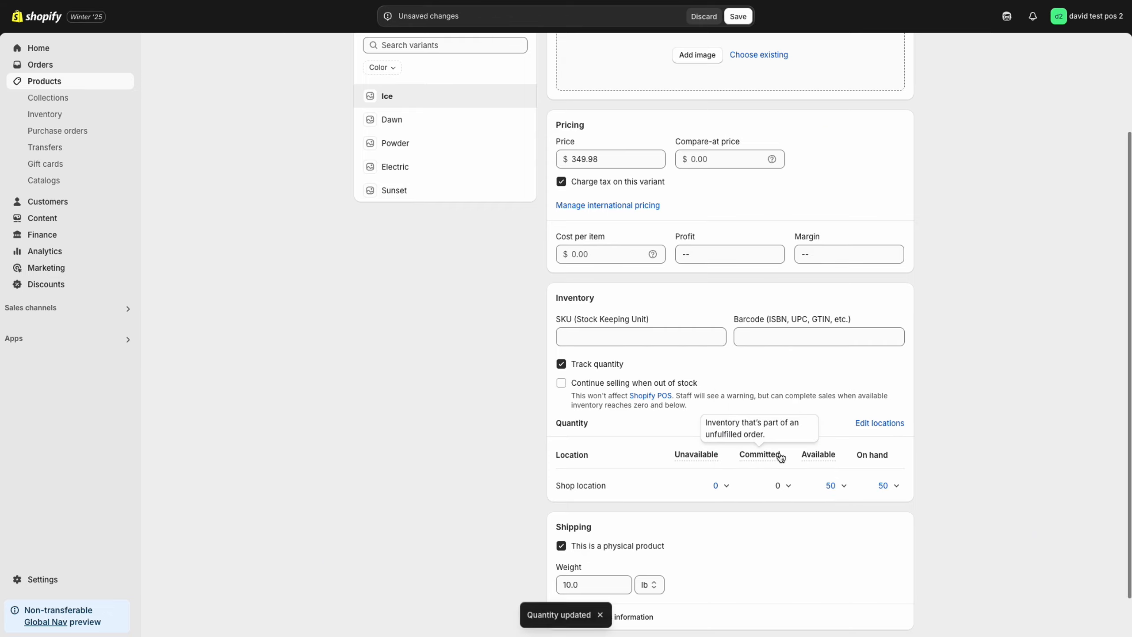